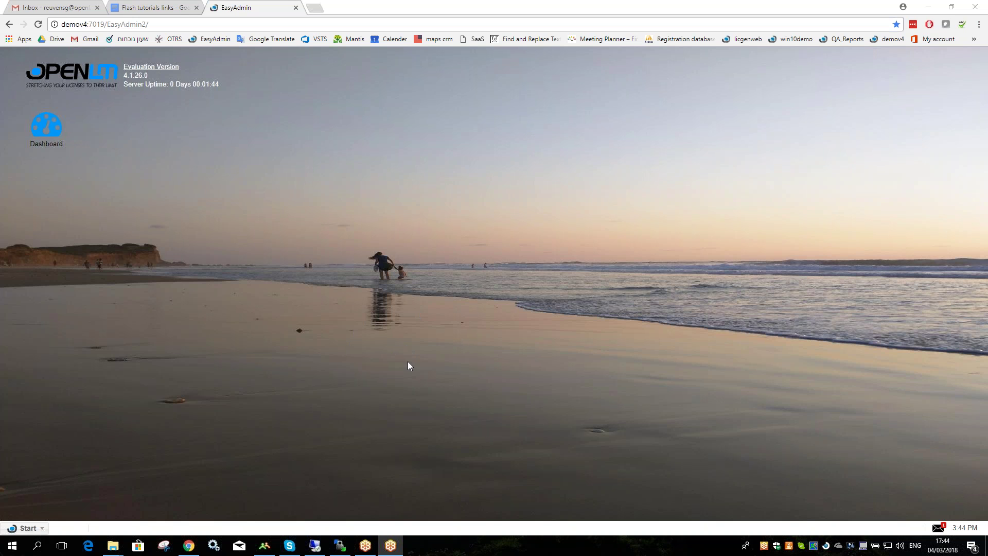
On the remote server, open the advanced server options and enable Require login credentials.
click(315, 546)
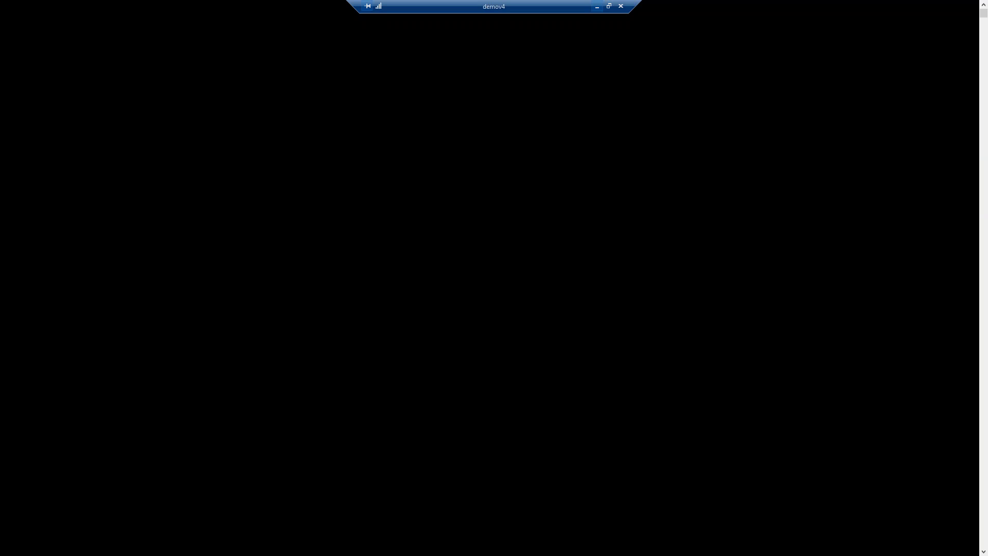
click(198, 97)
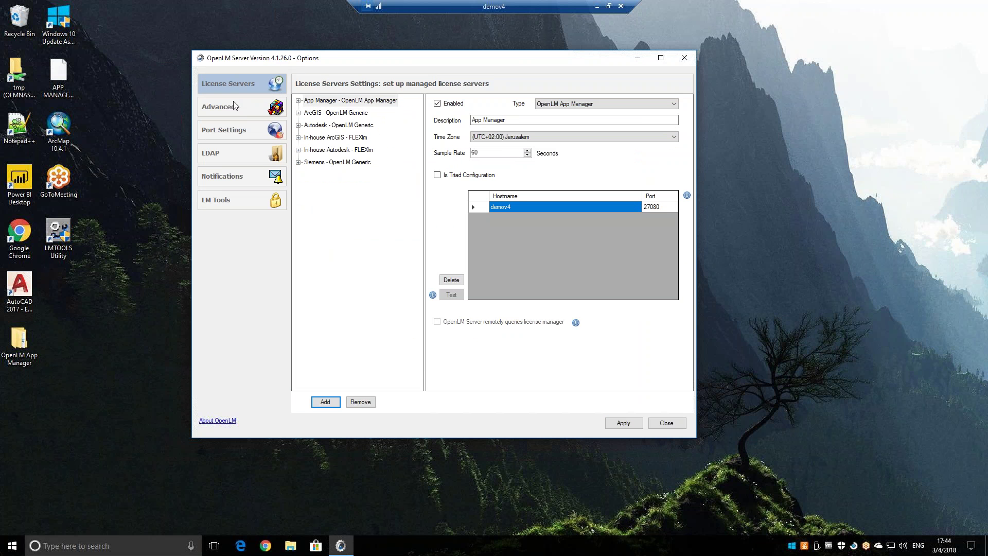
click(234, 107)
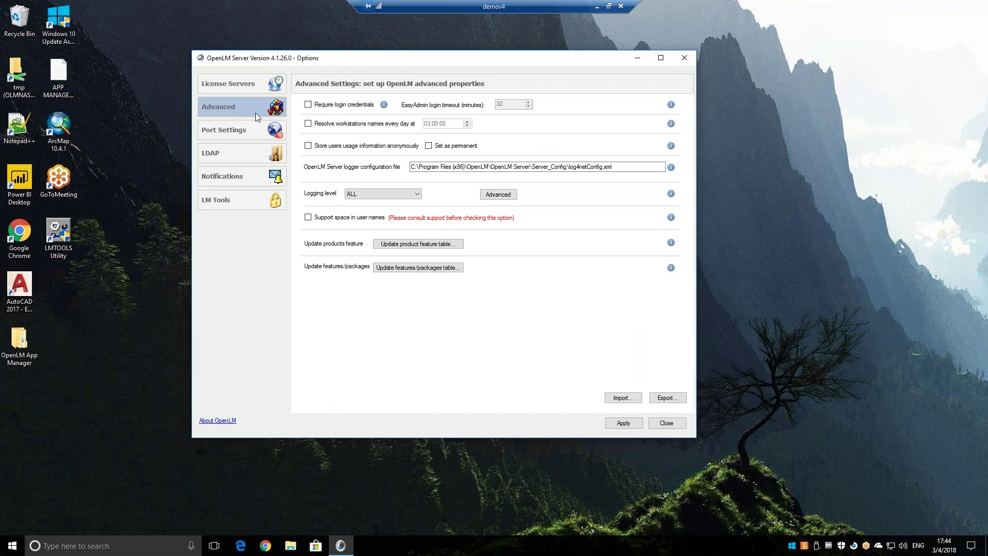
click(307, 104)
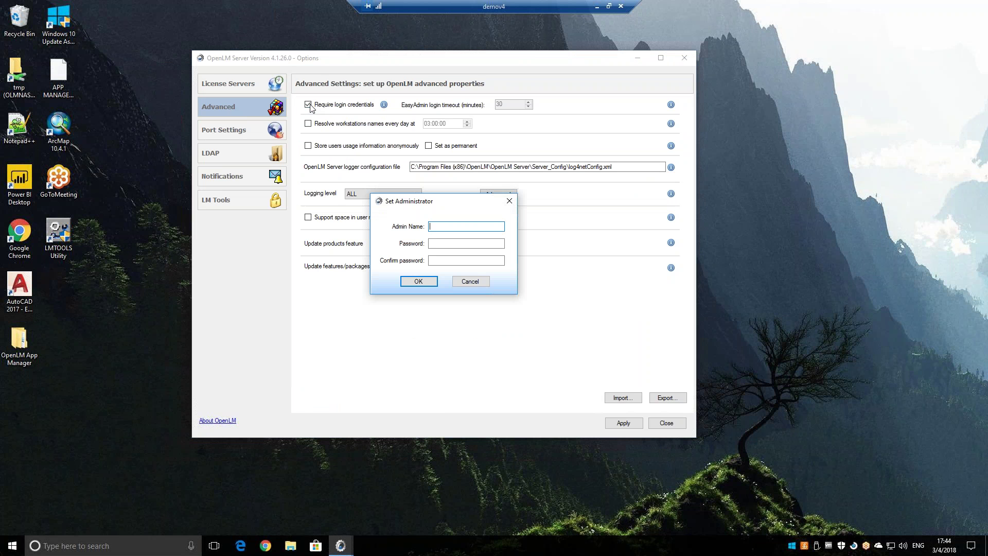
Create the administrator account 'admin' with its password and confirmation.
text(admin)
key(Tab)
key(shift+Tab)
key(Tab)
text(admin)
click(441, 263)
text(admin)
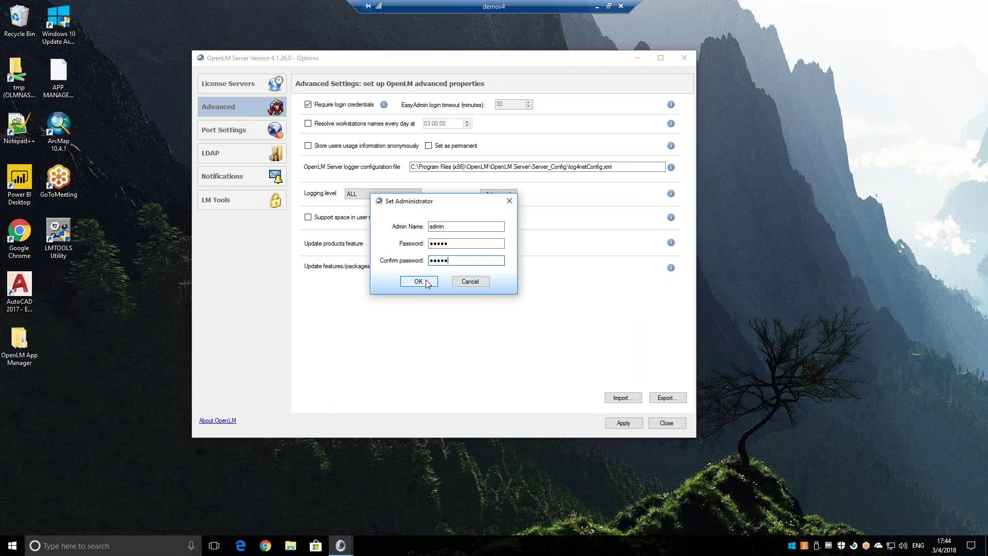
click(422, 282)
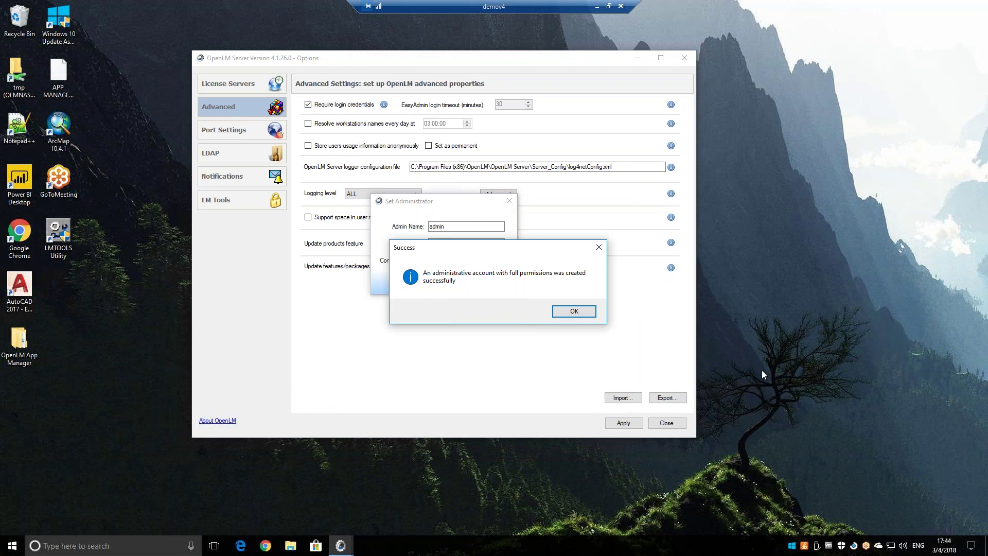
click(575, 310)
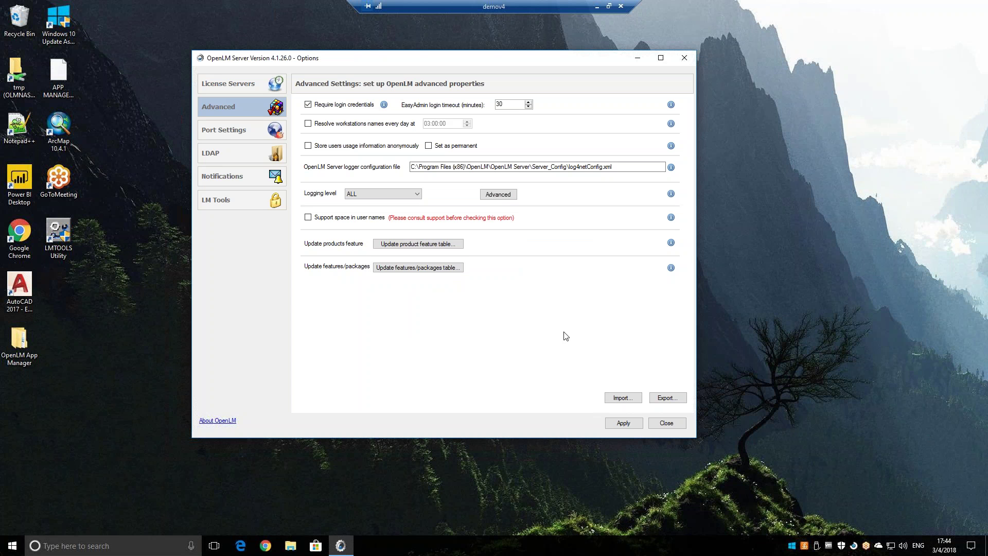
Apply the login settings, accept the service restart, and return to the browser.
click(622, 424)
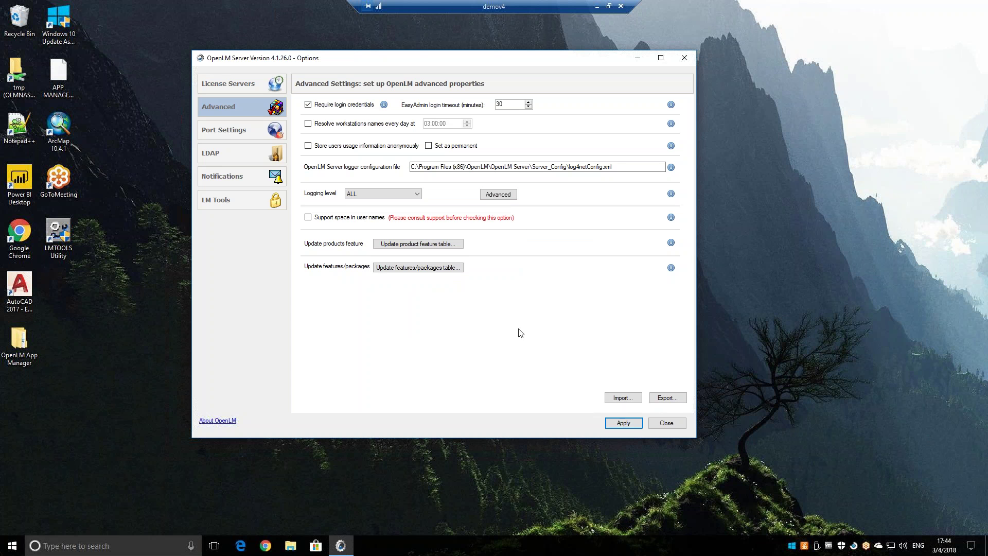
click(623, 422)
click(482, 277)
click(596, 6)
Reload EasyAdmin and log in as the admin user.
click(375, 25)
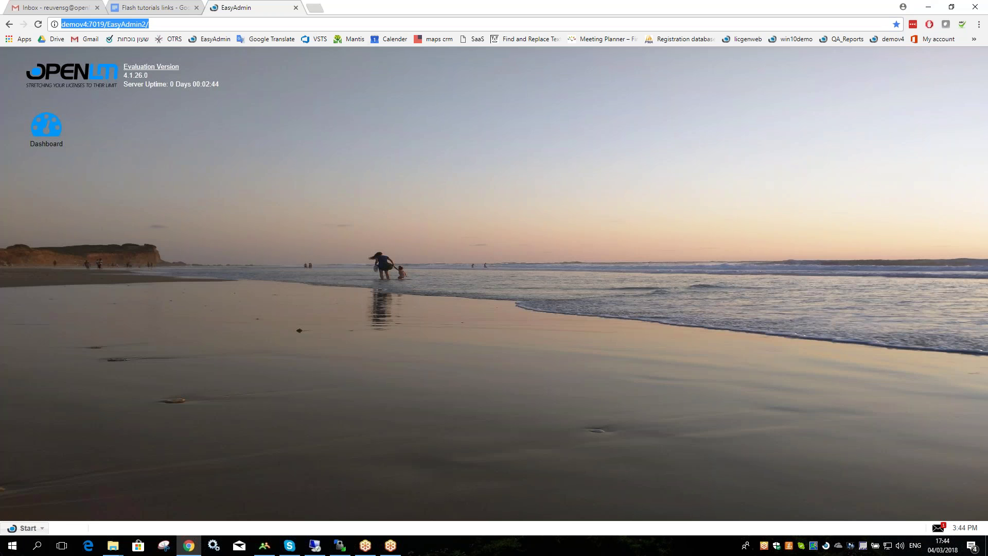
key(Return)
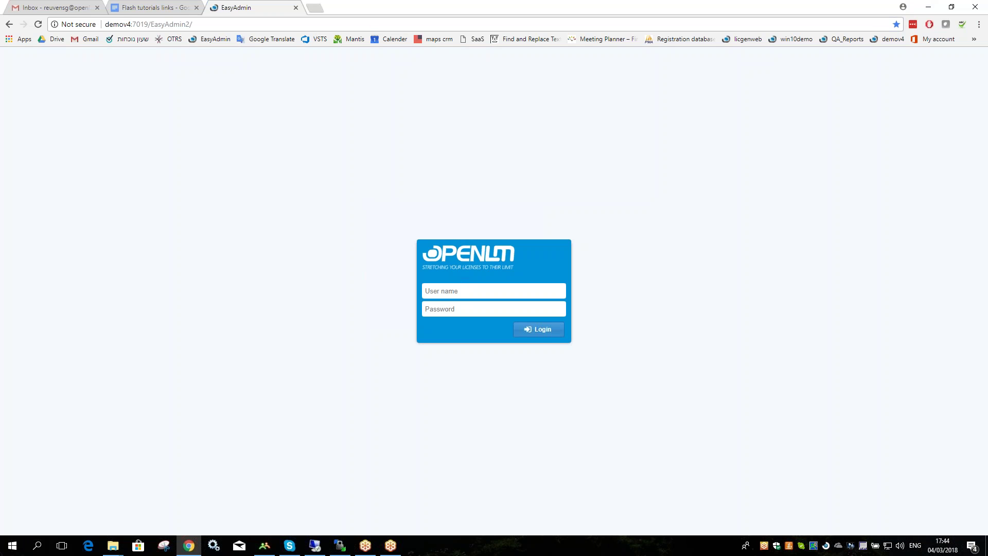
text(admin)
key(Tab)
text(admin)
click(534, 331)
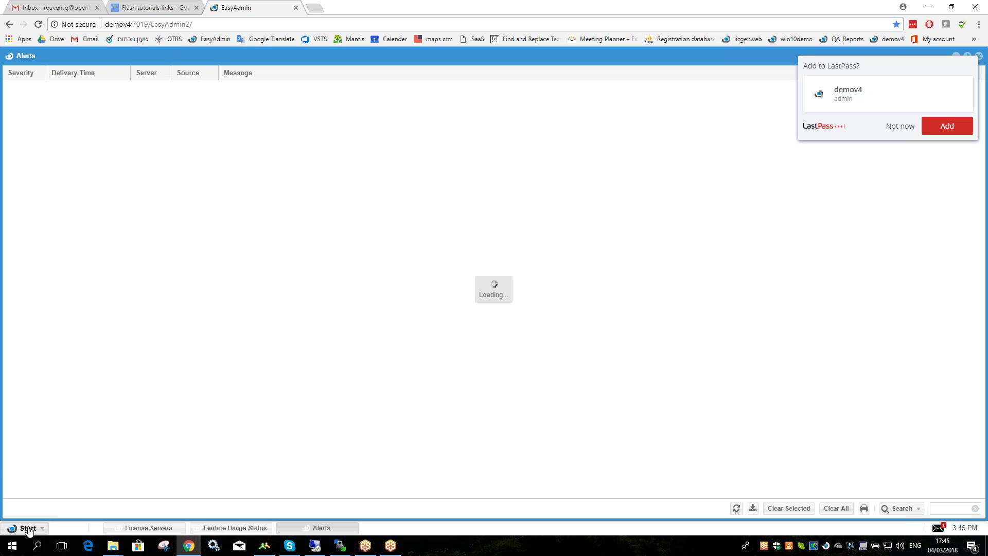
Open Administration > Roles from the Start menu and maximize the Roles window.
click(27, 528)
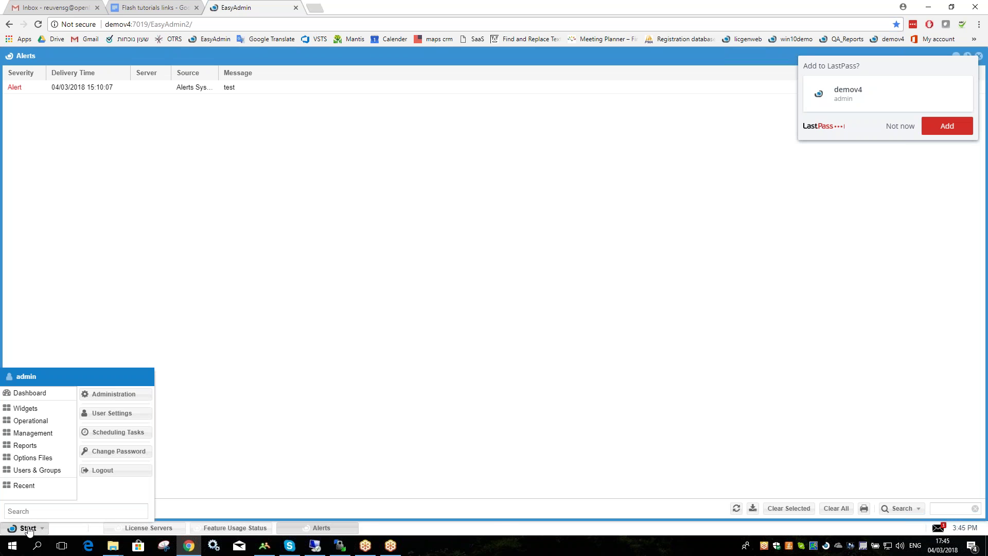
click(106, 401)
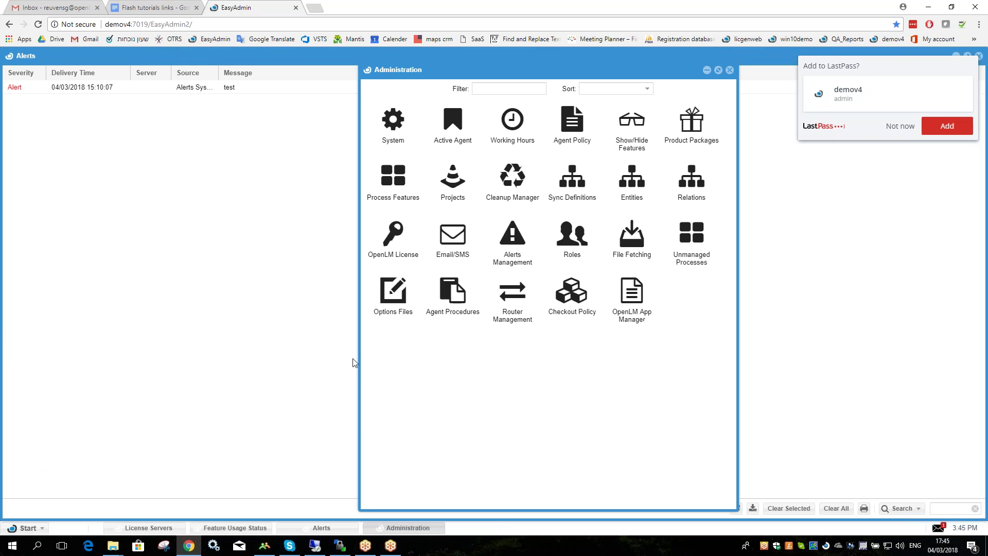
click(566, 239)
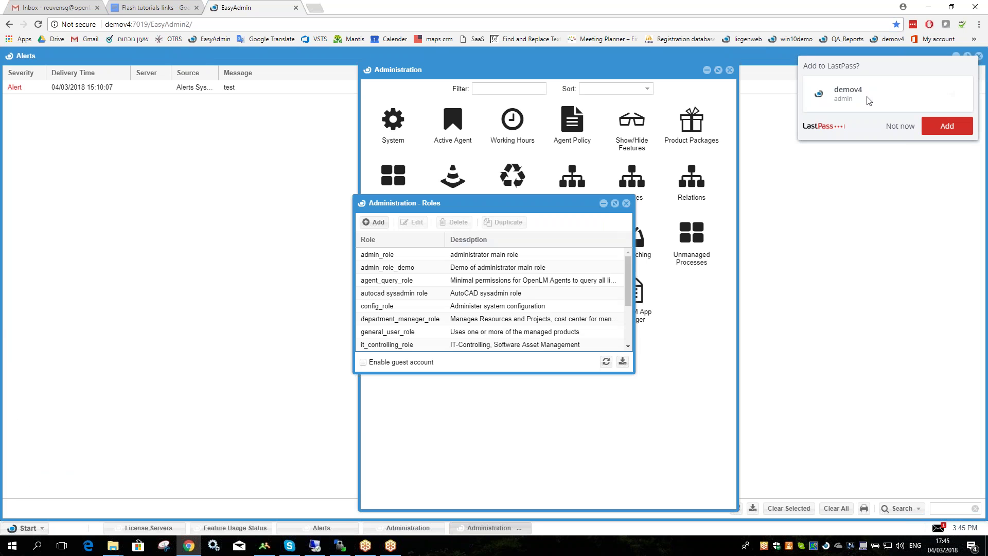
click(615, 204)
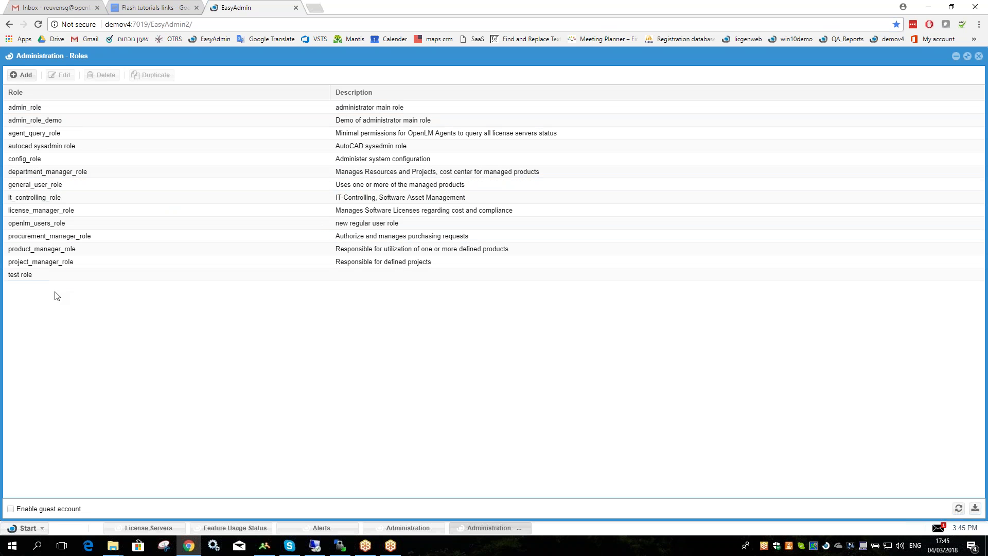
Create and save a new role named 'Sagi role'.
click(24, 79)
click(437, 249)
text(Sagi role)
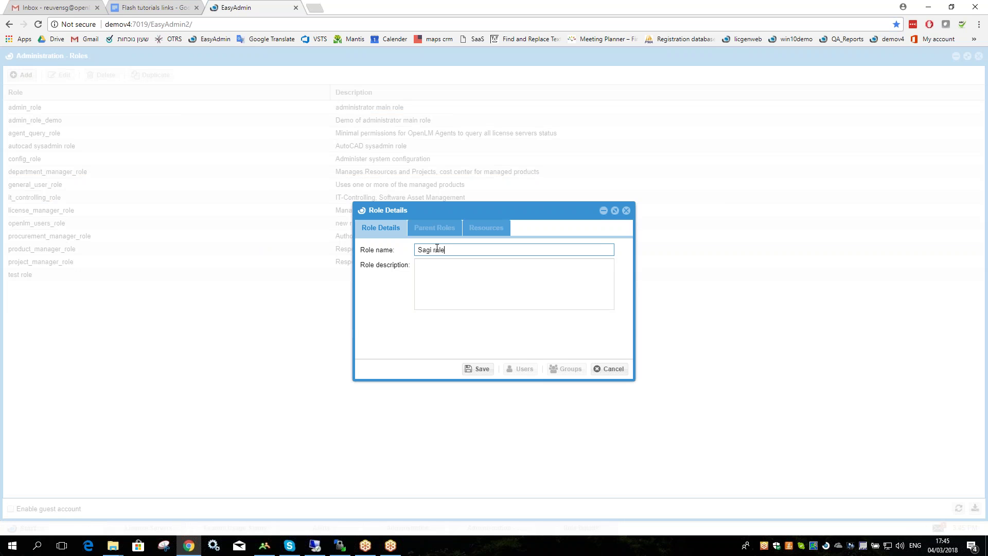
click(478, 368)
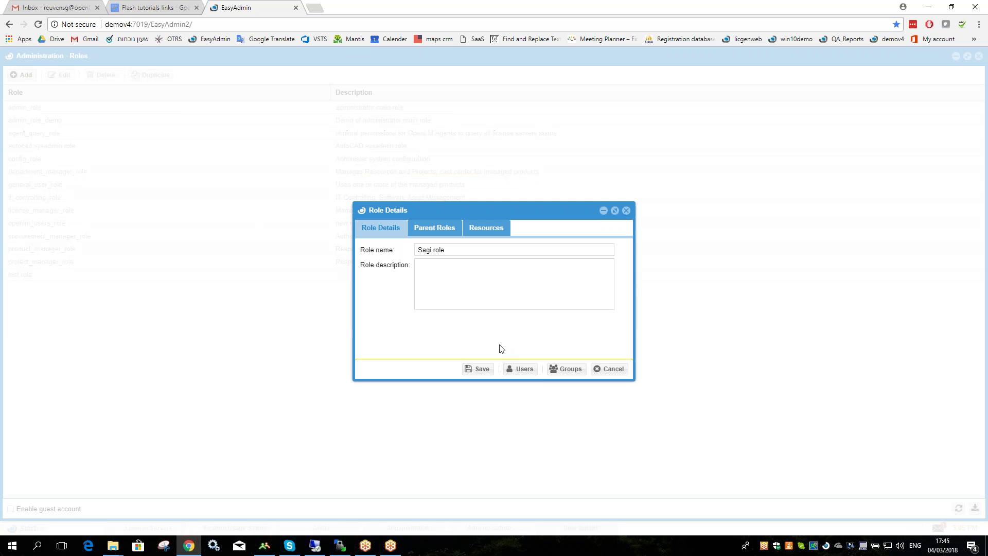
Assign a user to Sagi role from its Users list.
click(512, 371)
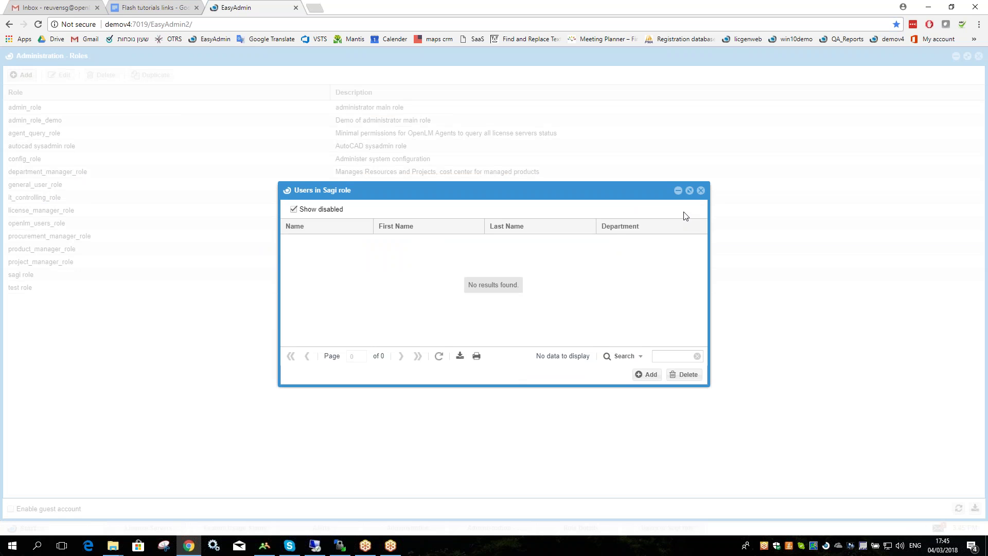
click(700, 191)
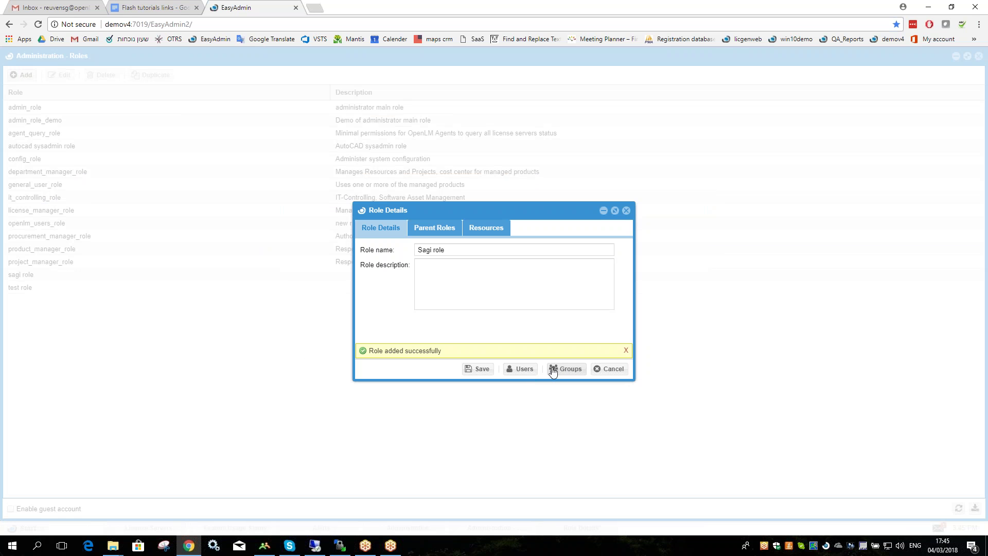
click(523, 371)
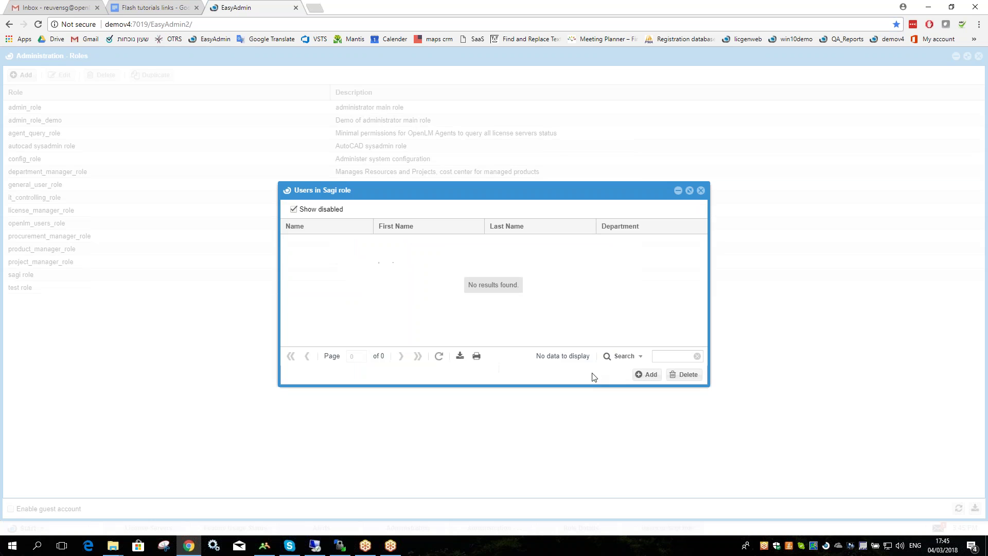
click(617, 375)
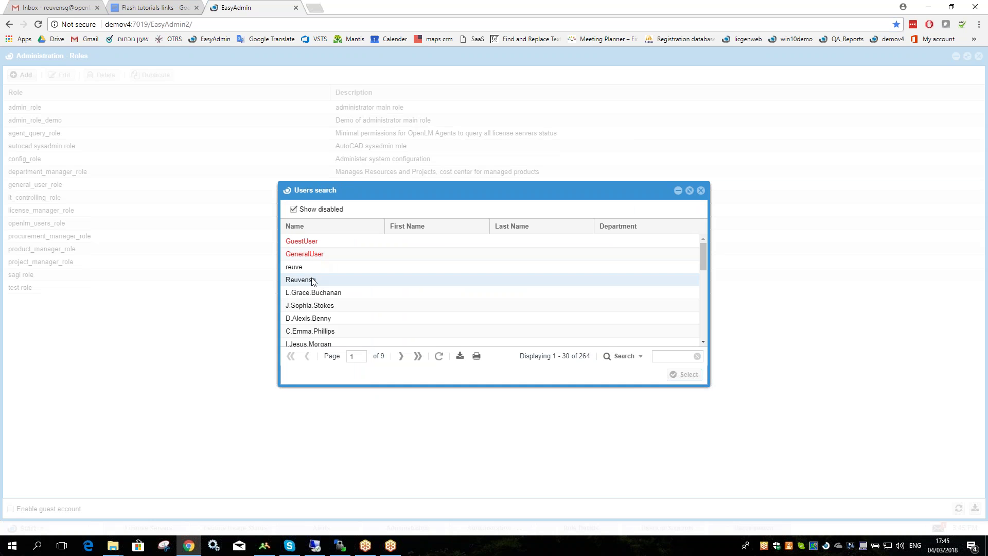
click(391, 279)
click(685, 374)
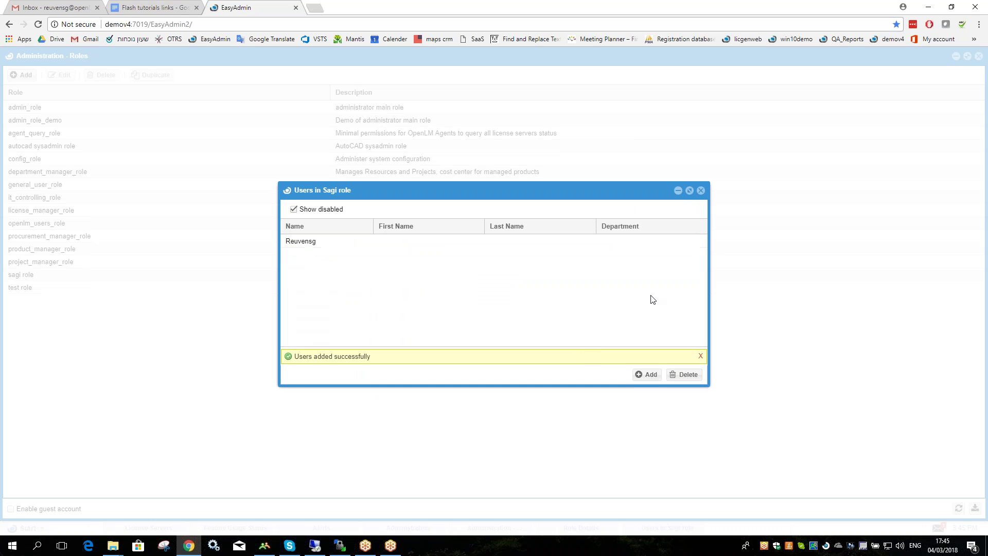
click(701, 189)
Add the engineers group to Sagi role and save the role details.
click(566, 368)
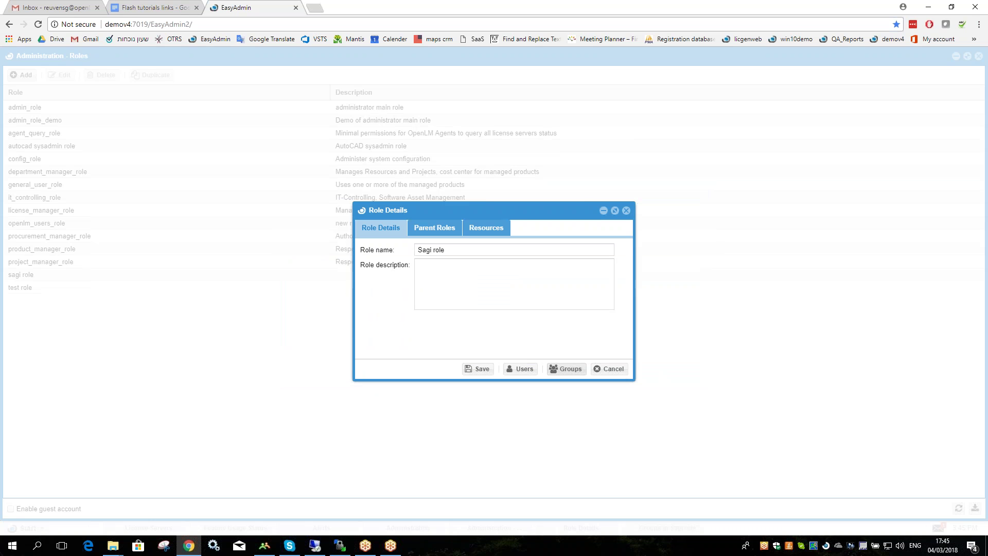
click(373, 223)
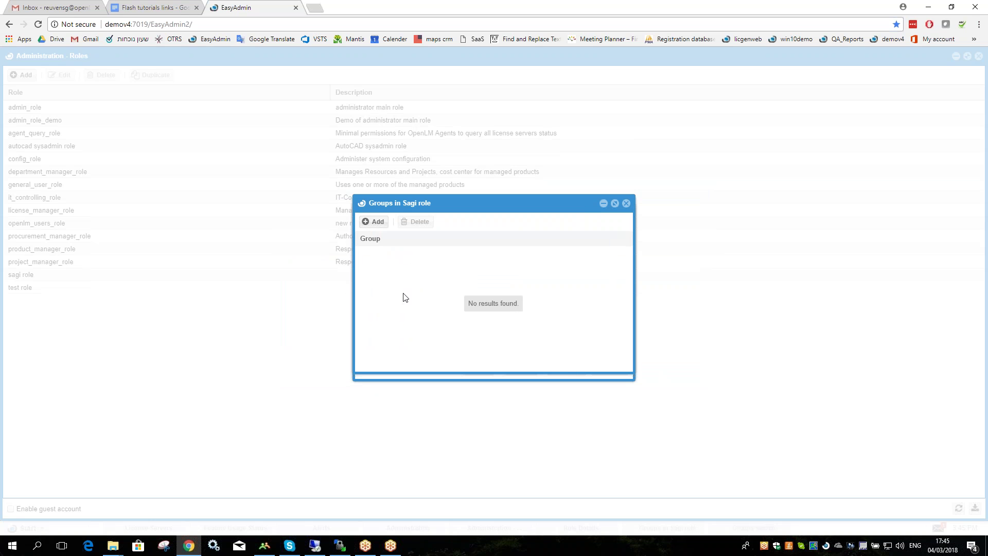
click(370, 332)
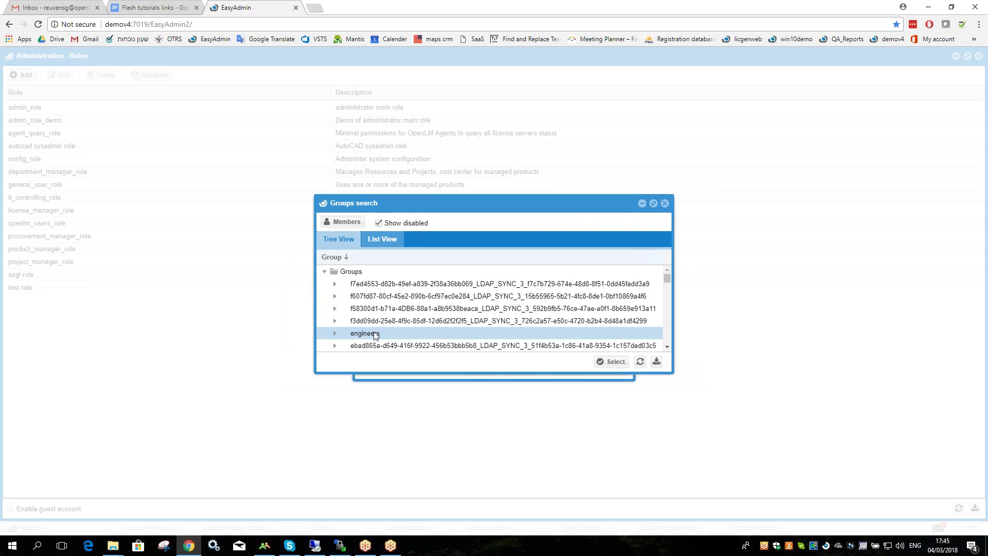
click(611, 361)
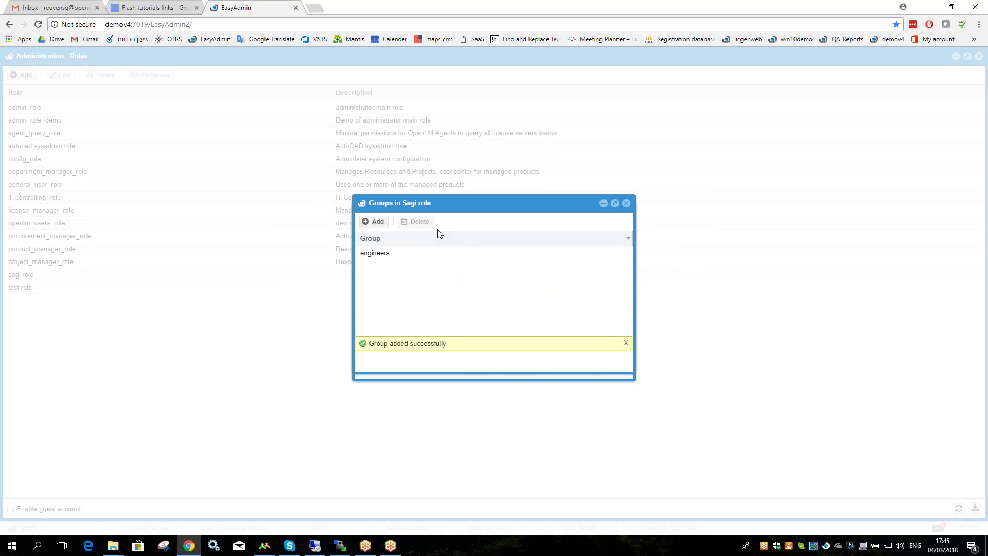
click(626, 203)
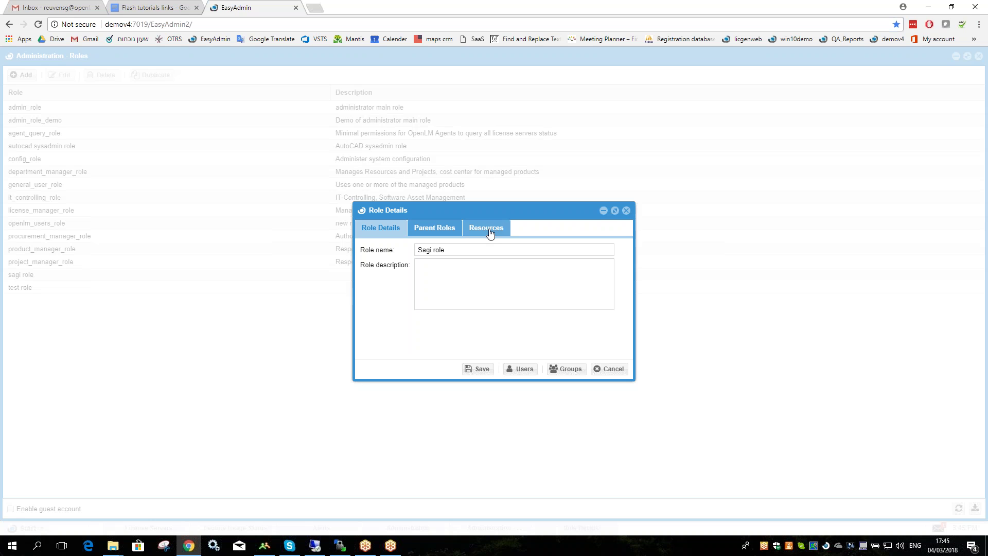
click(486, 369)
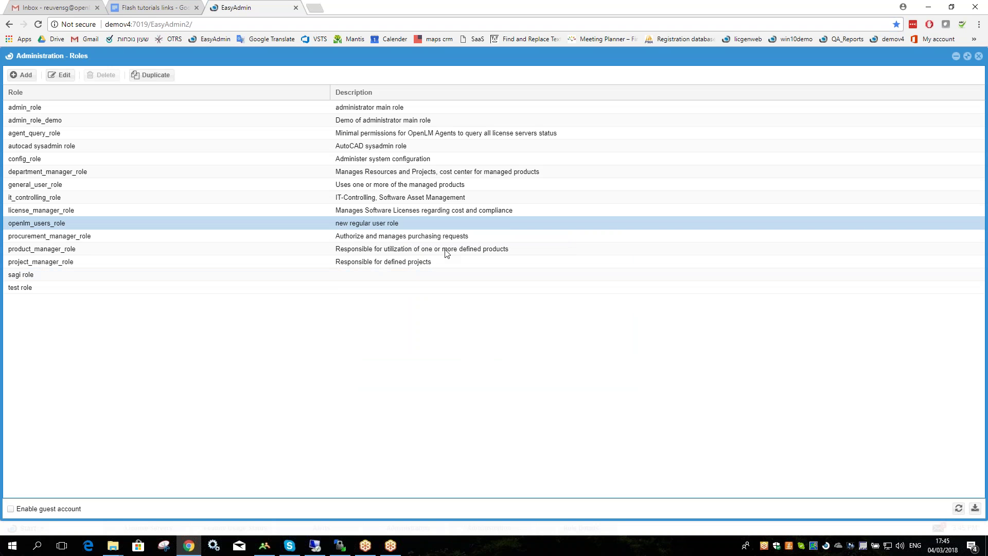
Open sagi role's details, show its Resources tab, and maximize the window.
double_click(32, 285)
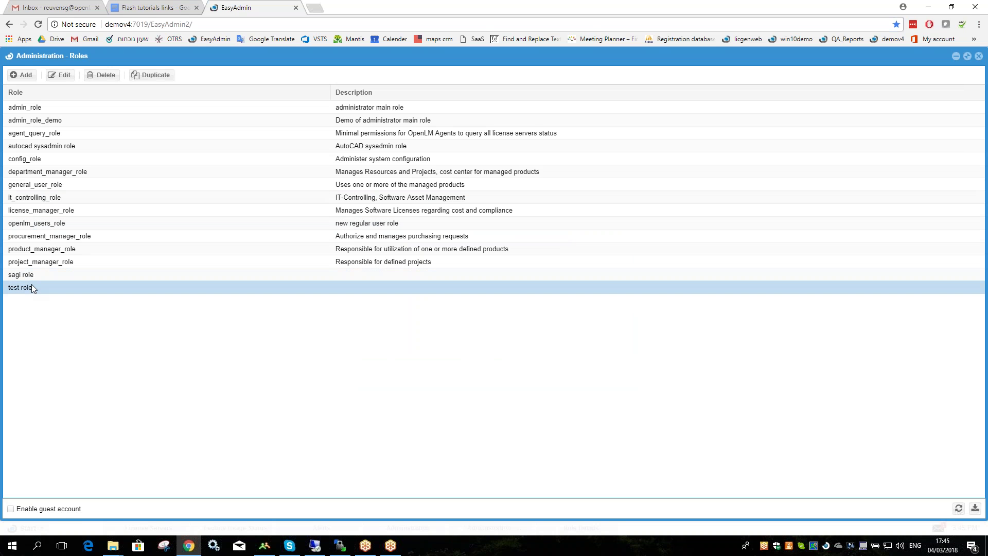
click(626, 210)
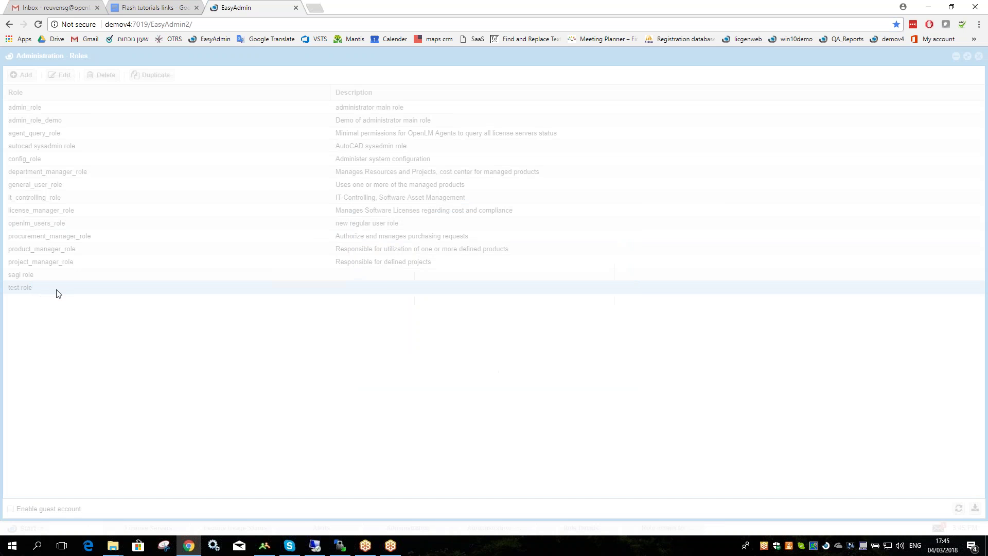
click(32, 275)
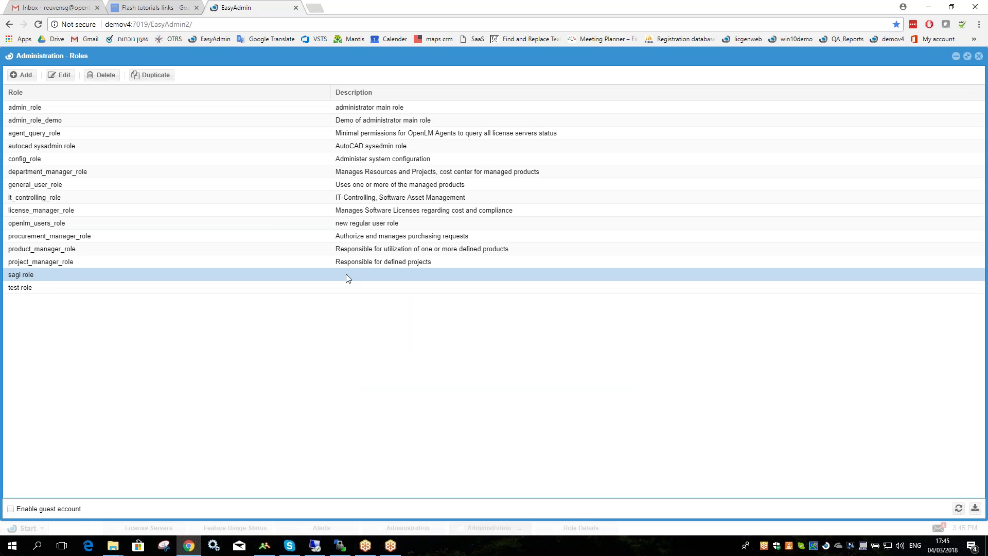
double_click(47, 276)
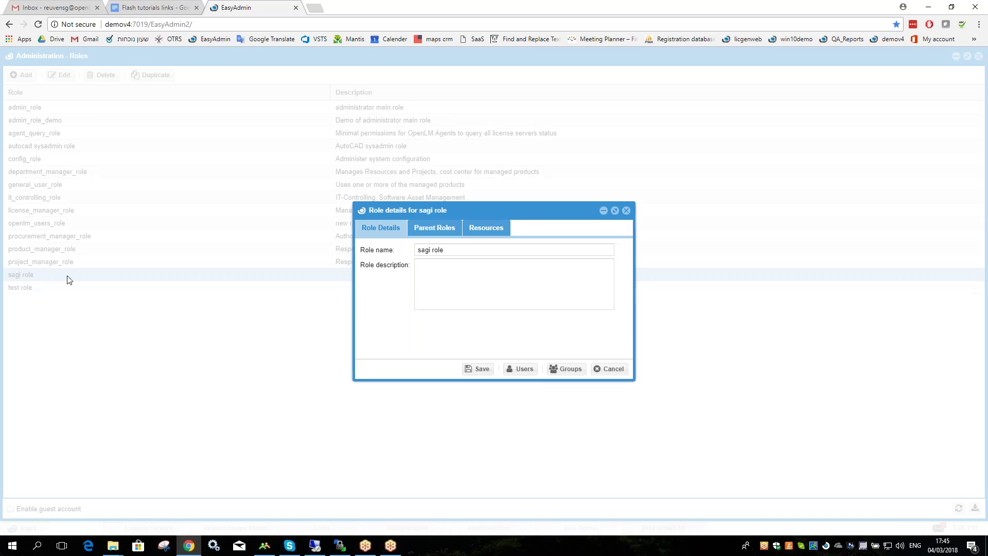
click(479, 233)
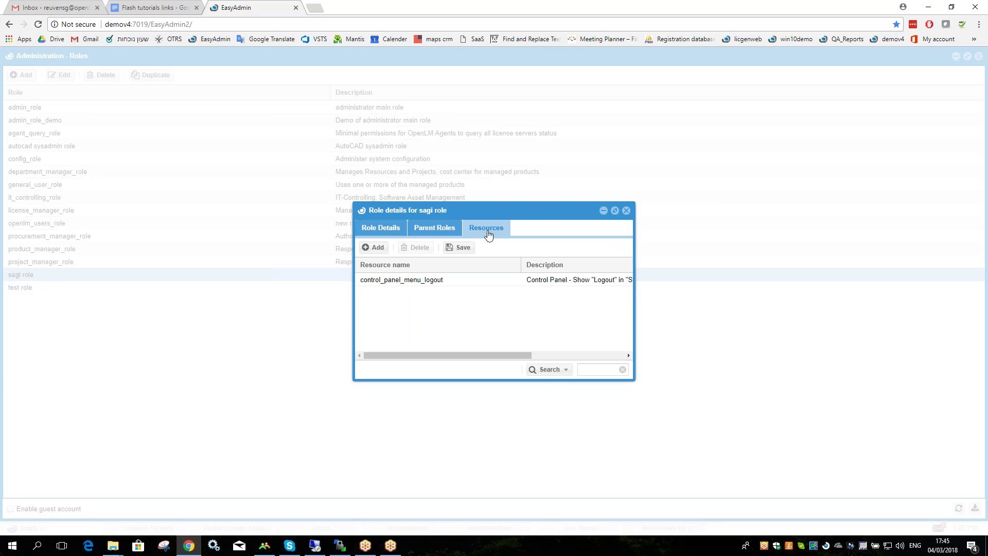
click(615, 210)
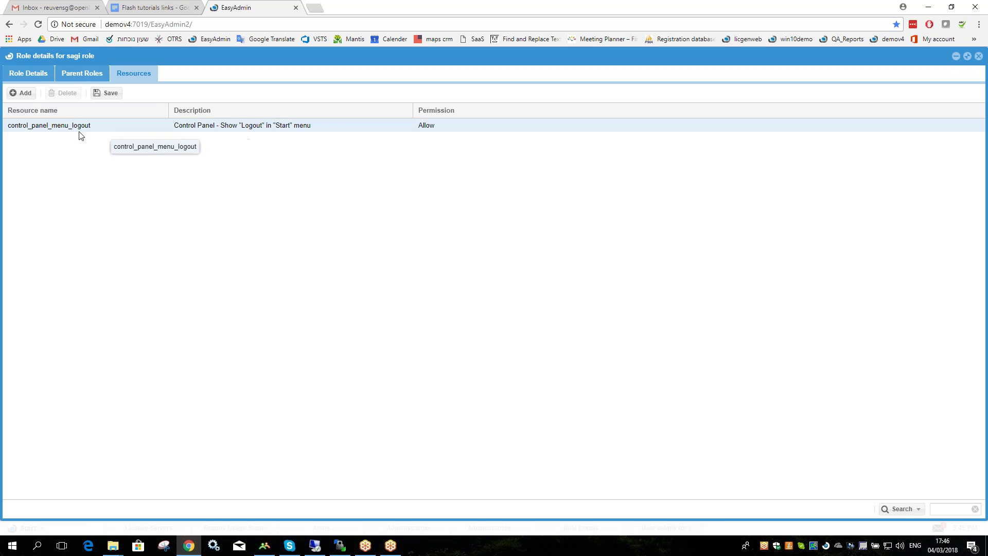
Start adding a resource to sagi role and browse the full-window resource list.
click(24, 96)
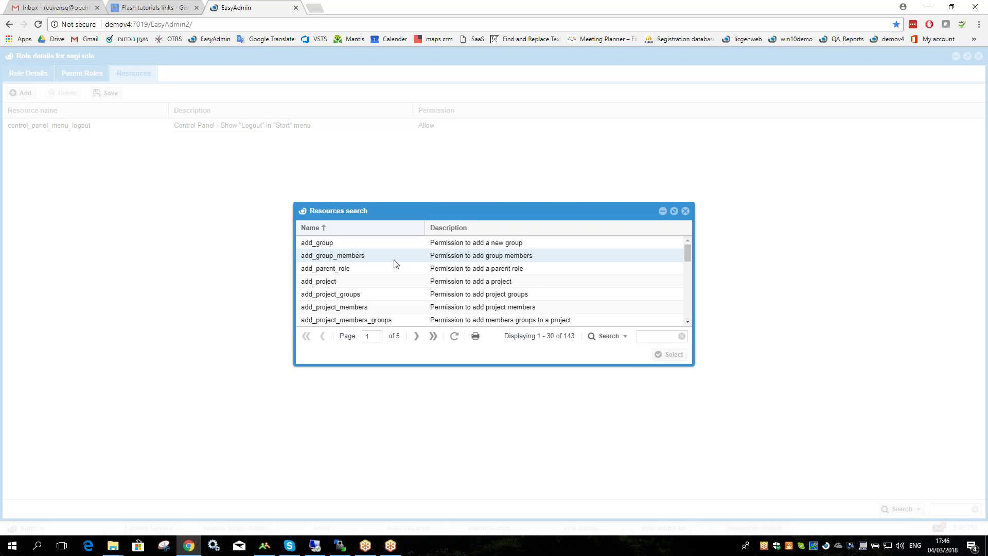
scroll(396, 265, down, 1)
click(674, 211)
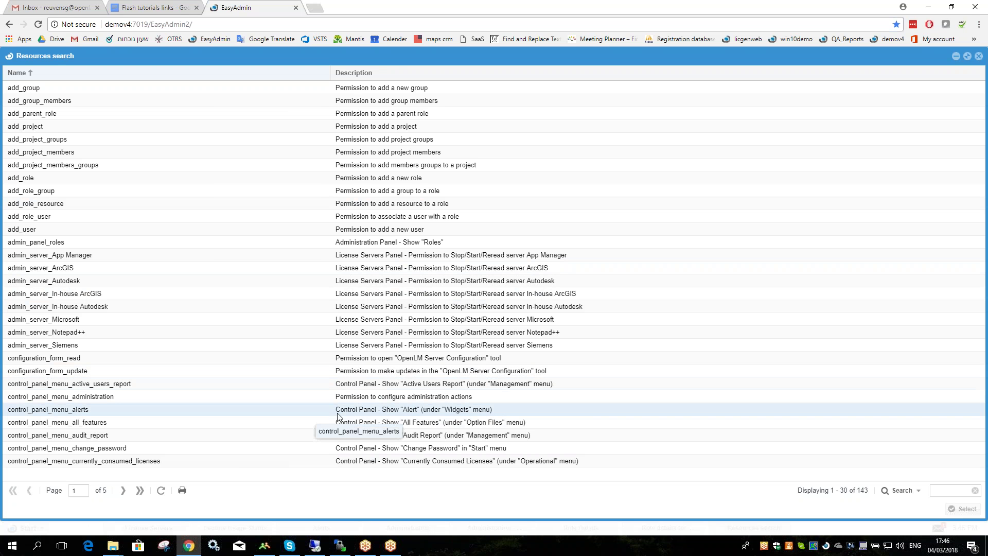
click(506, 410)
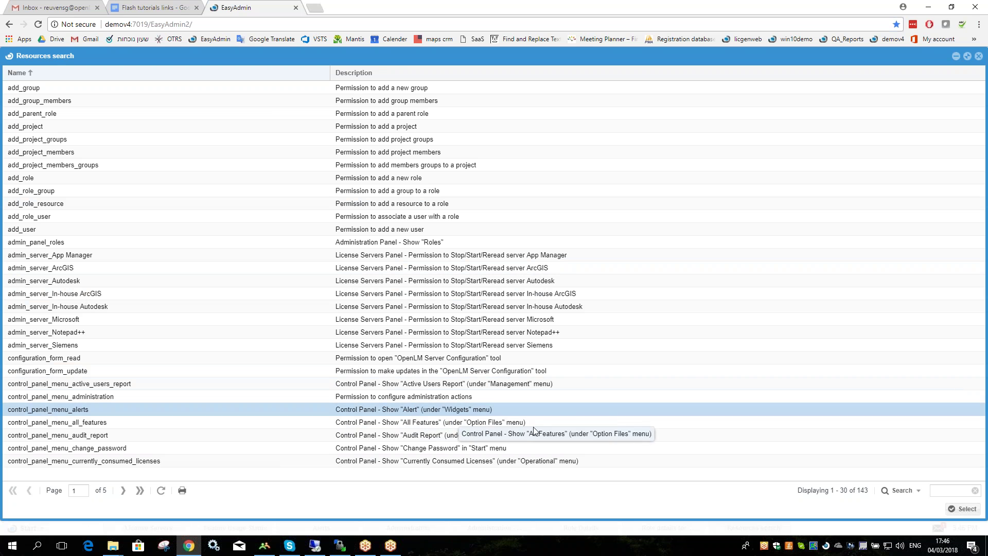
click(428, 424)
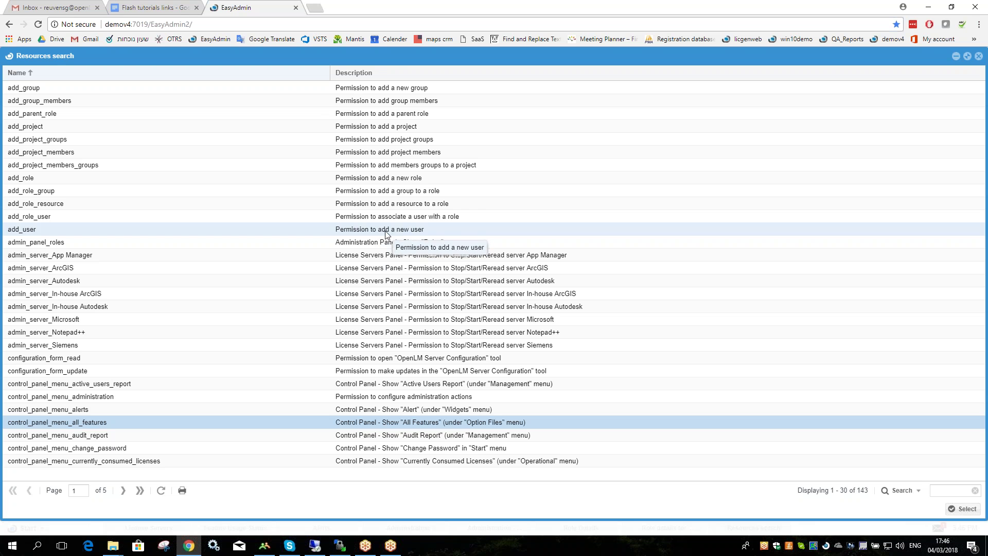
click(407, 233)
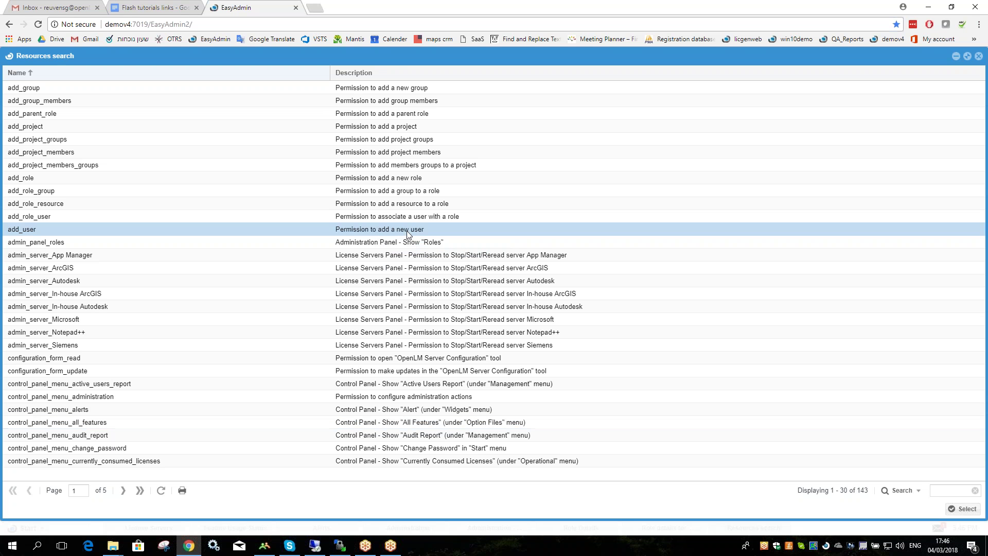
click(400, 181)
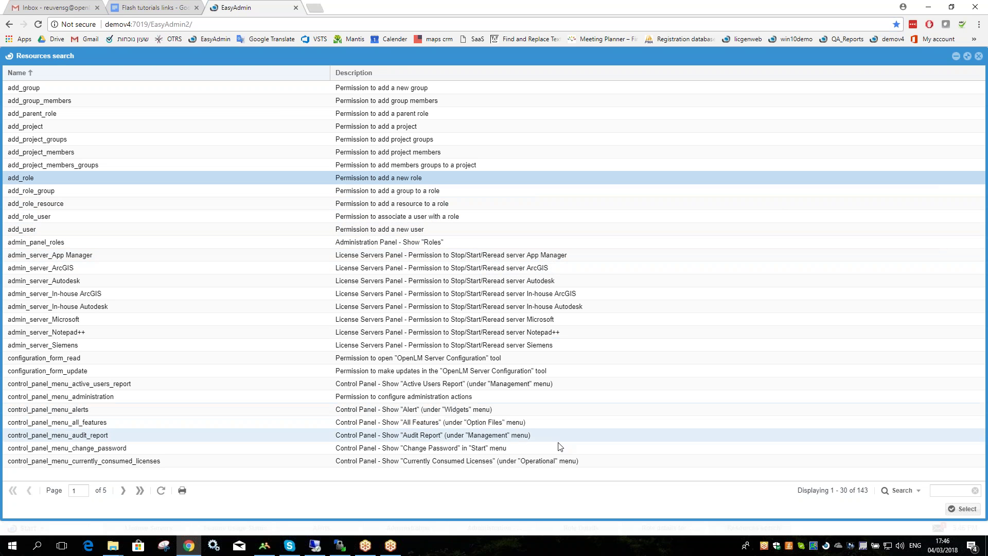
Filter resources by 'EasyAdmin' and add control_panel_tab with Allow permission.
click(942, 490)
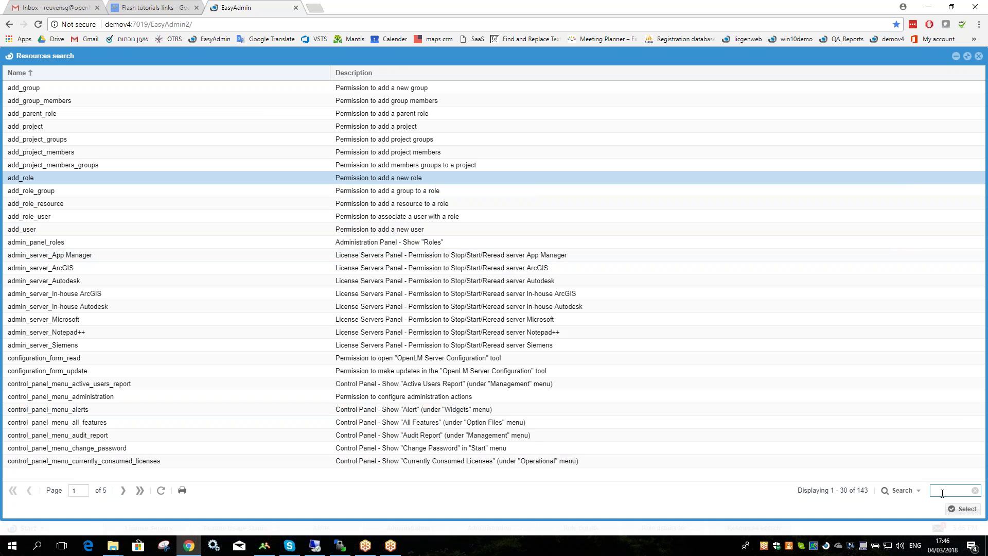
text(Ea)
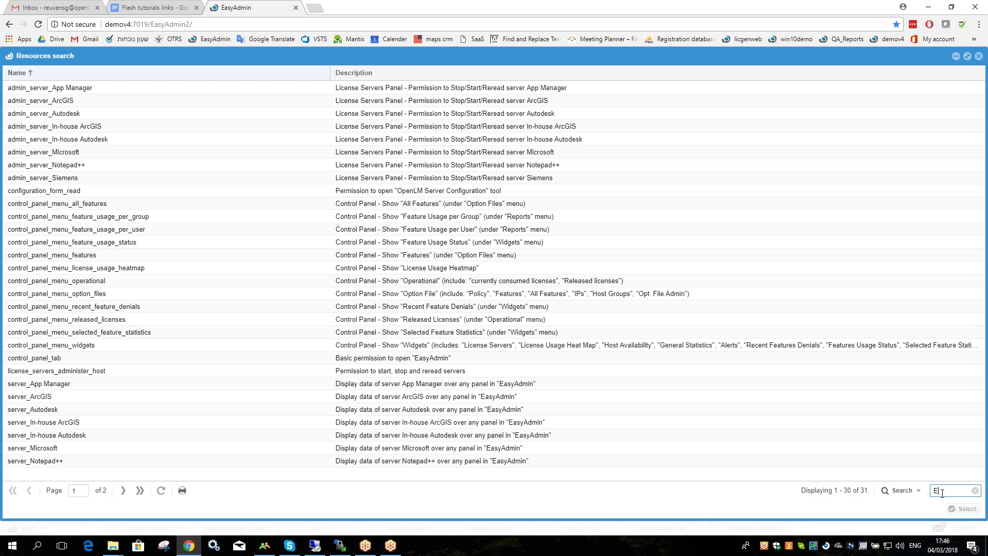
text(syAdmin)
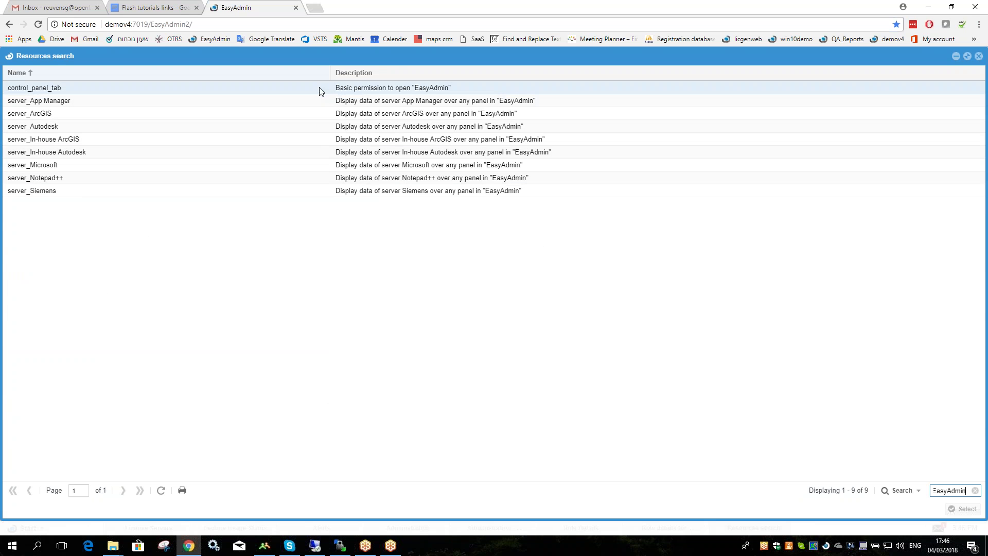
click(126, 90)
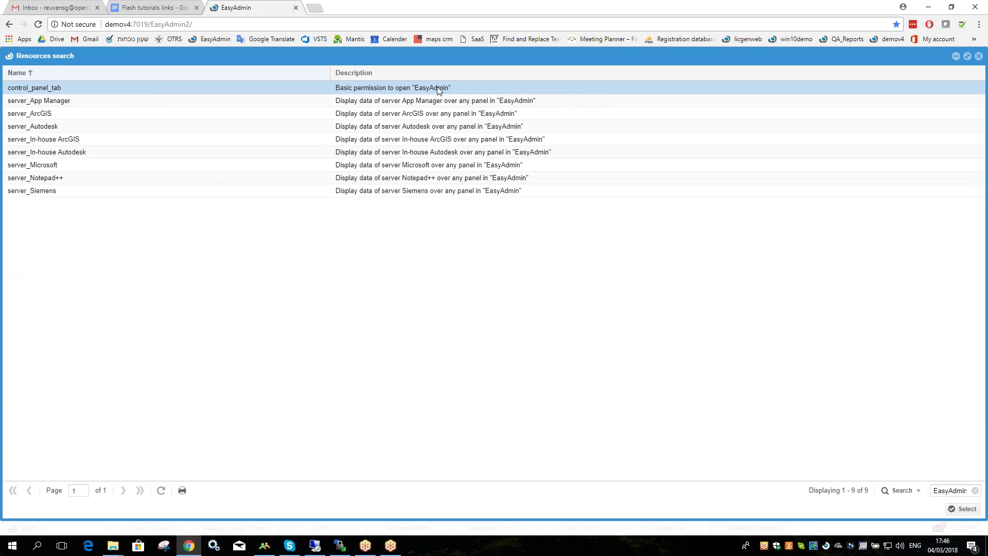
double_click(439, 90)
click(251, 158)
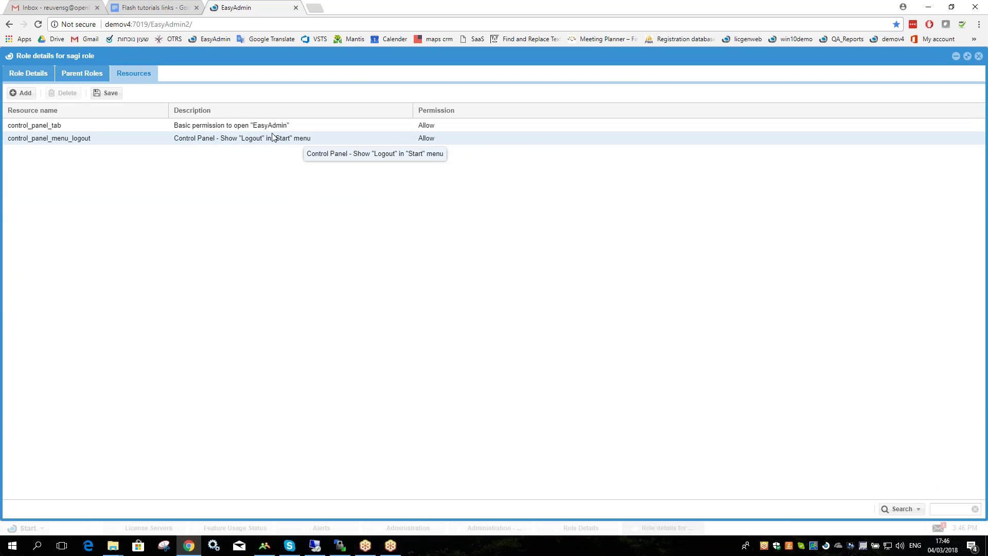
Save sagi role's resource list and role details, closing both views.
click(221, 143)
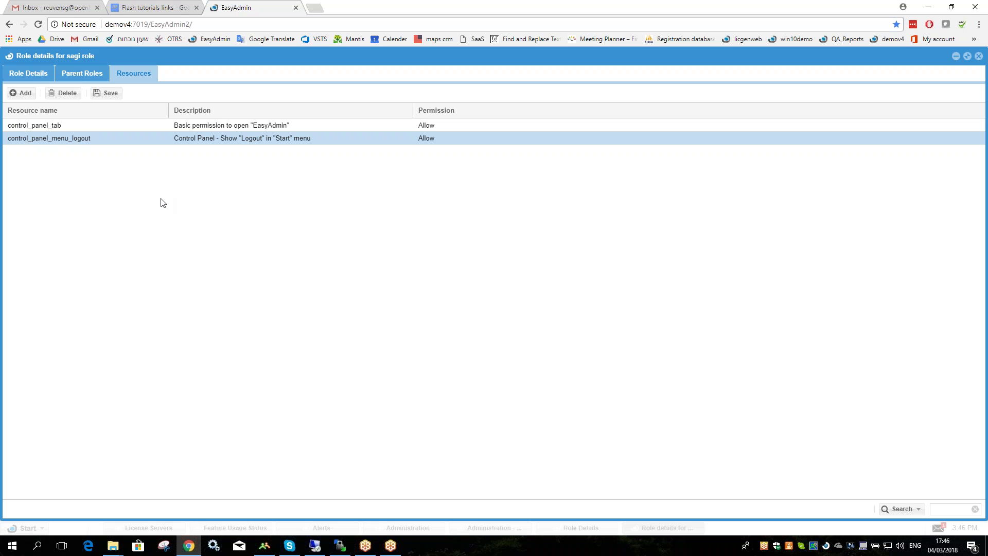
click(116, 98)
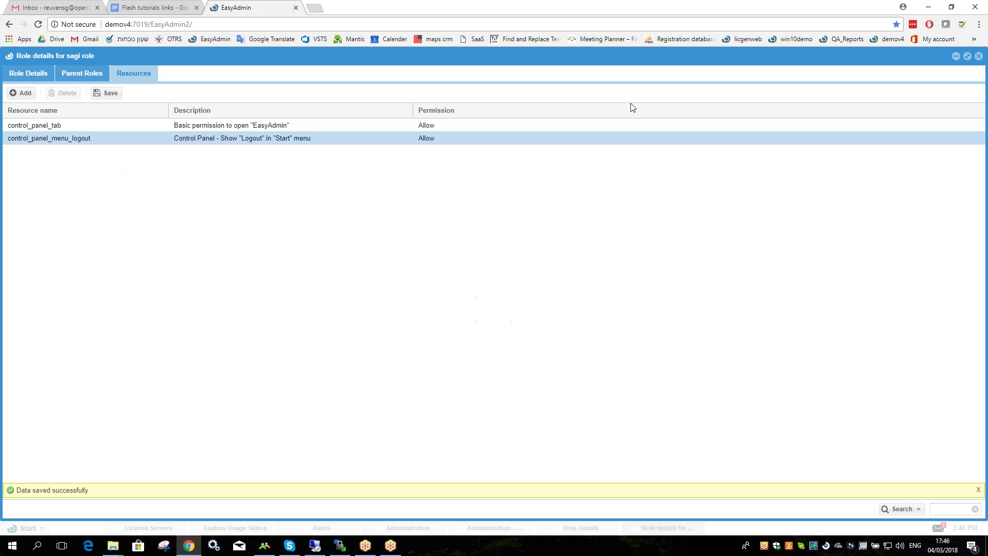
click(979, 56)
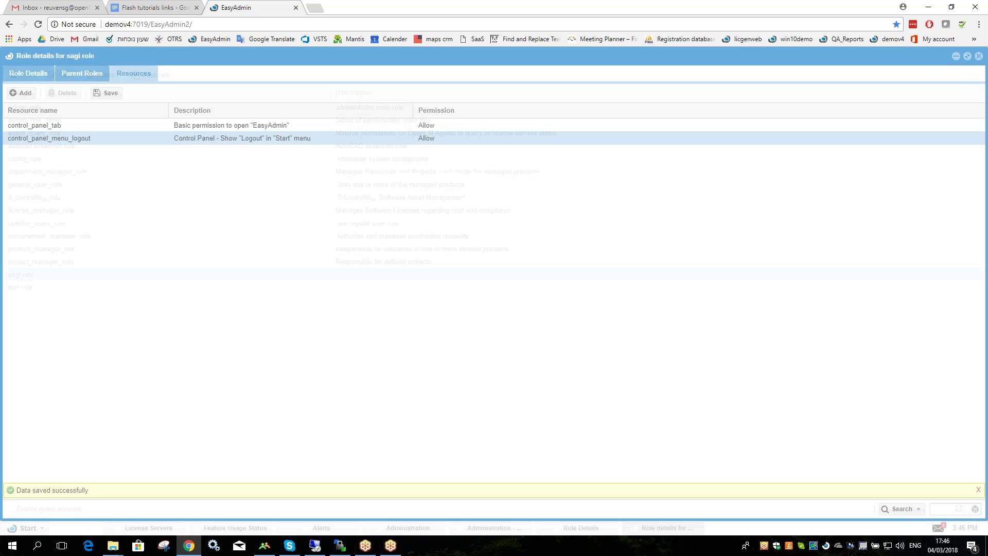
click(482, 368)
click(625, 210)
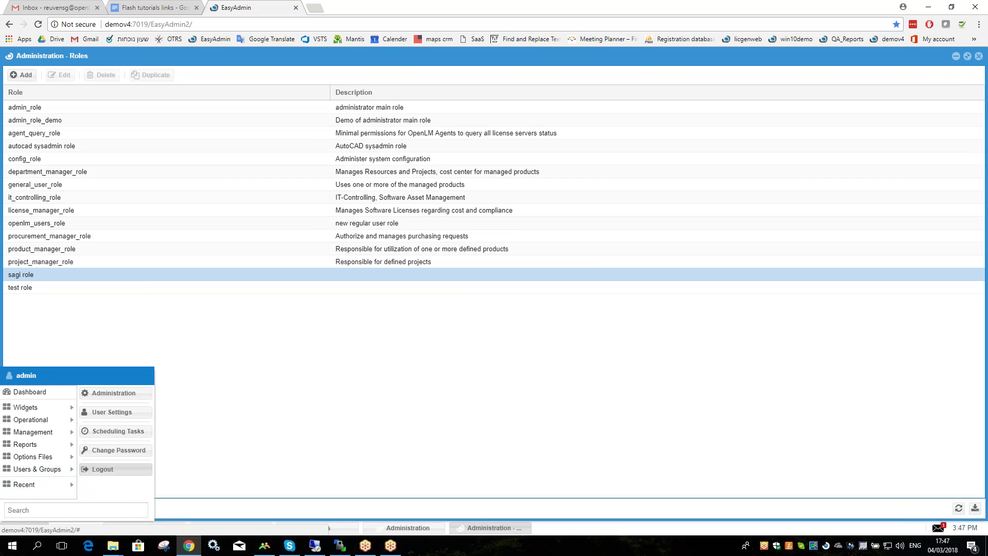
Log out of admin, then sign in with the test user's name and password.
click(118, 469)
click(471, 312)
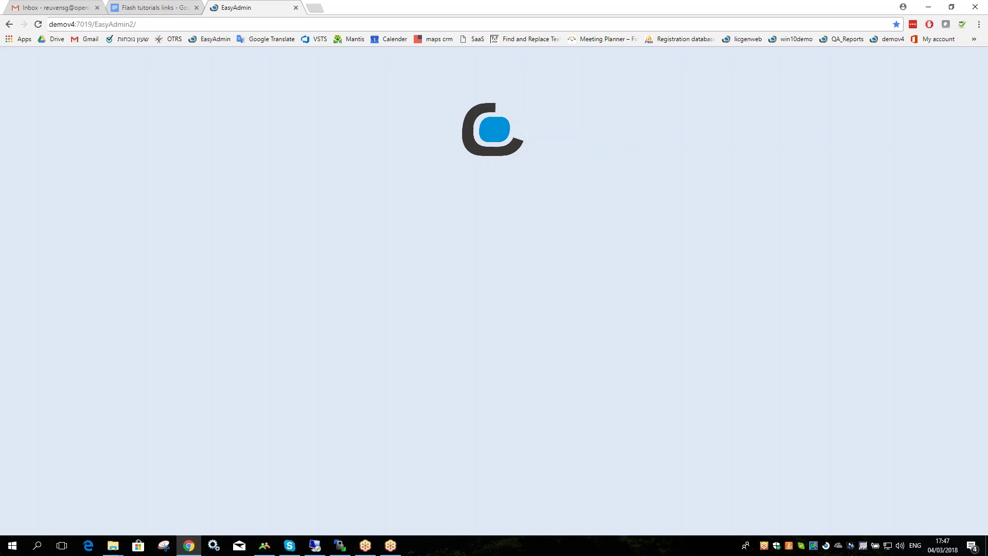
text(R)
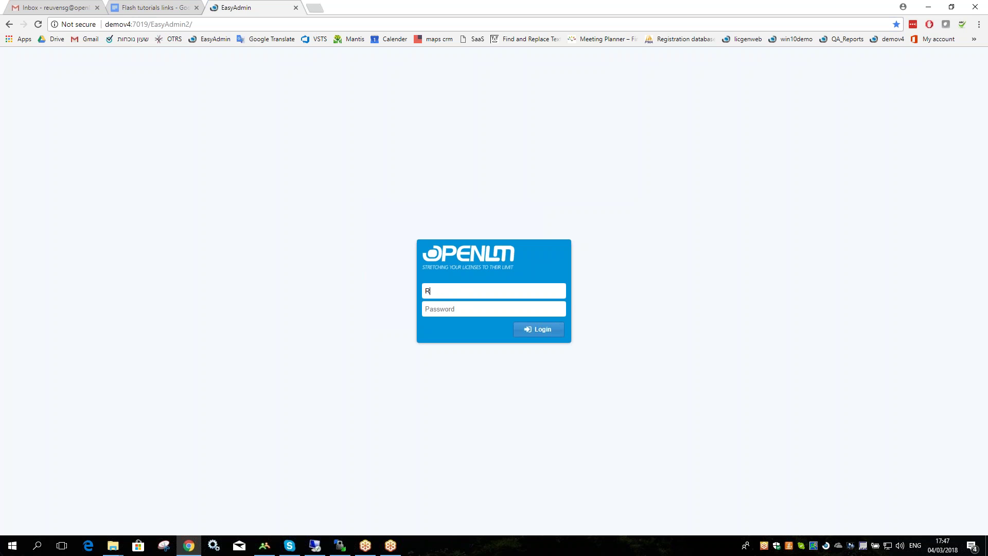
text(euvensg)
key(Tab)
text(•••••)
click(529, 332)
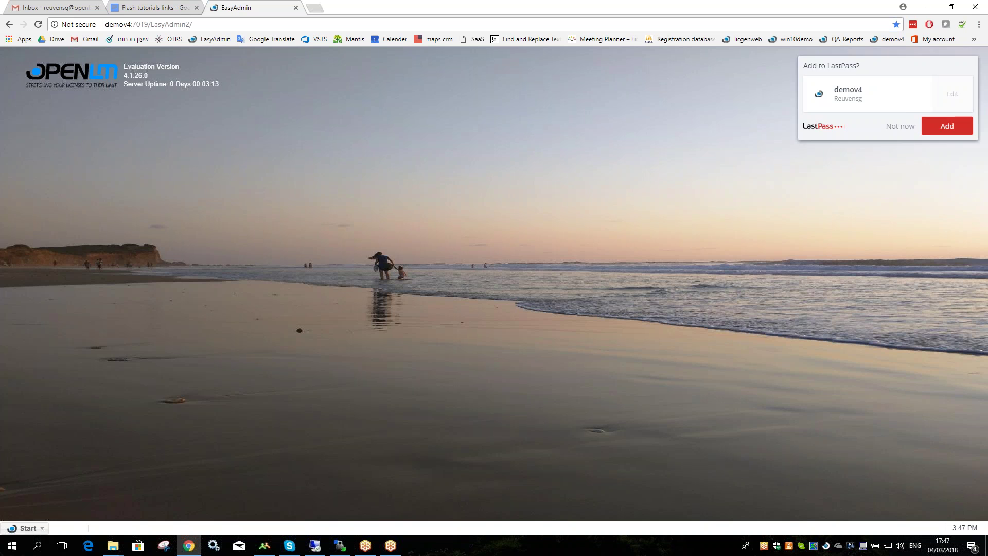
Check the Start menu shows only Recent and Logout, then log out confirming Yes.
click(25, 528)
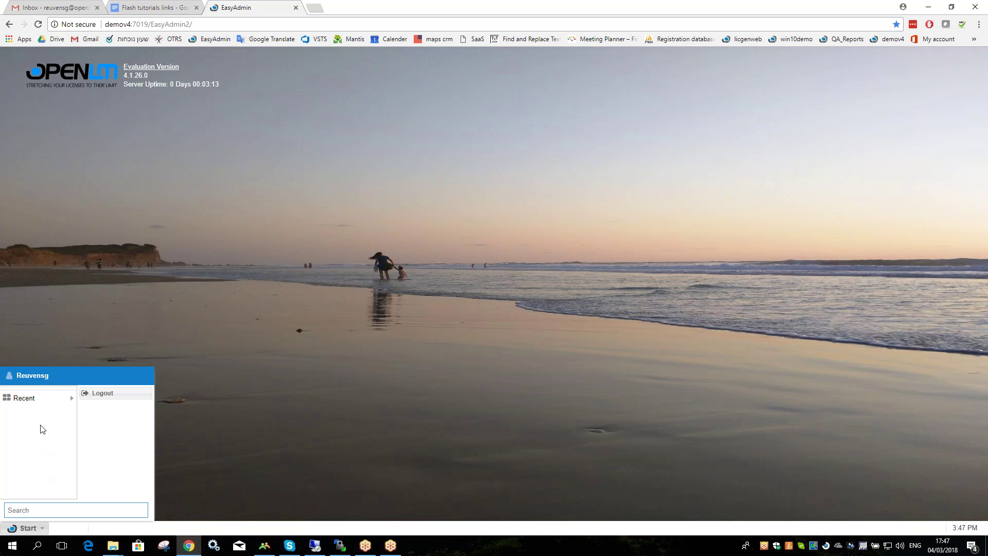
mouse_move(67, 404)
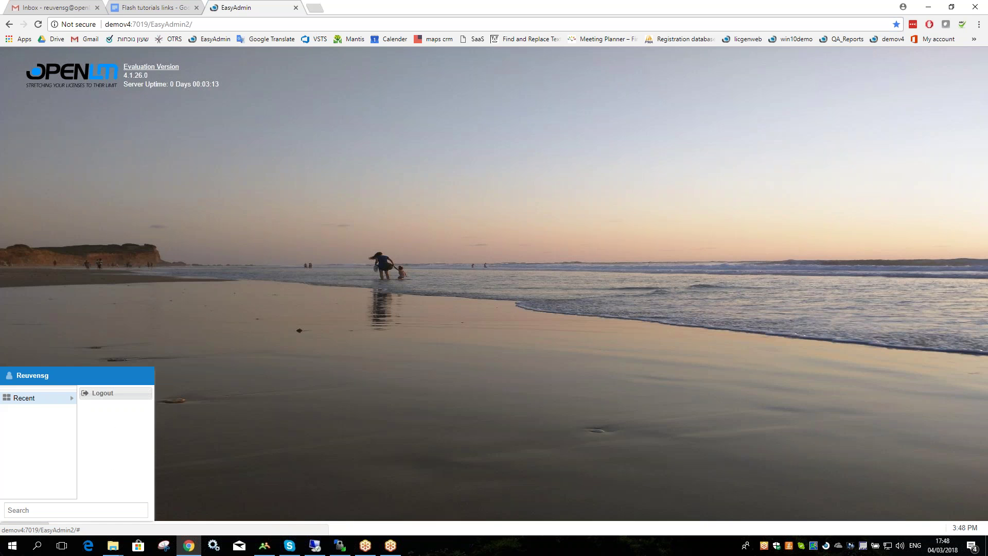
click(111, 393)
click(470, 311)
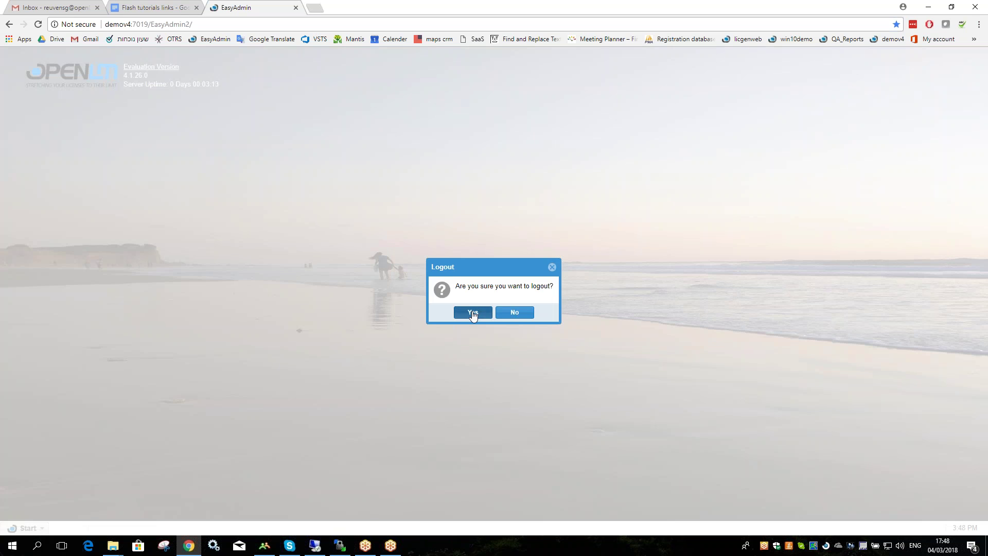